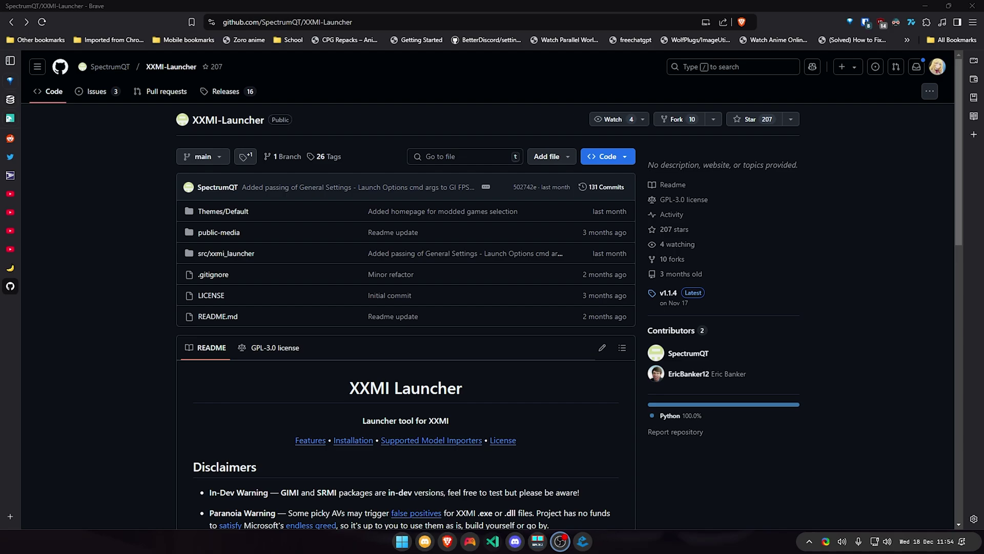
{"action": "scroll", "coordinate": [660, 360], "scroll_direction": "down", "scroll_amount": 2}
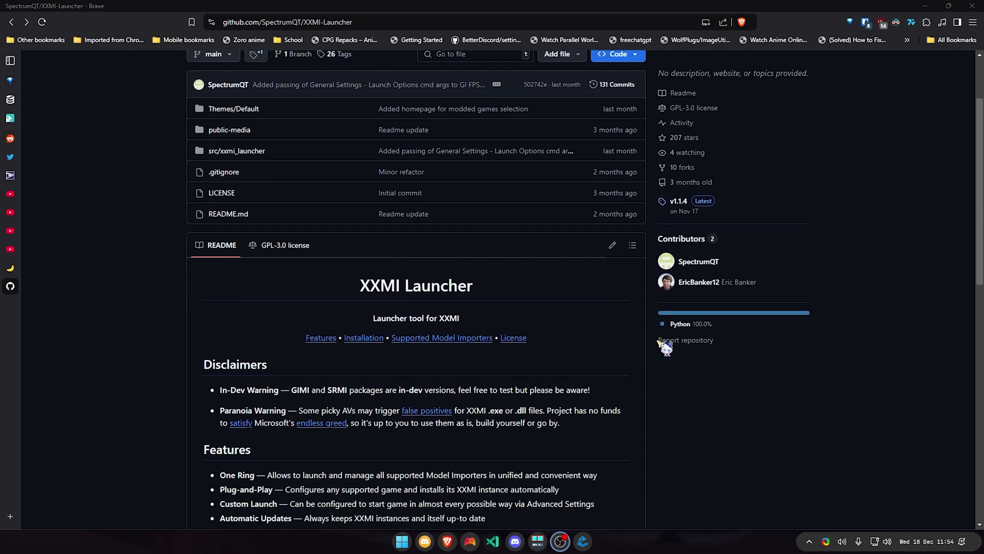
{"action": "left_click", "coordinate": [676, 204]}
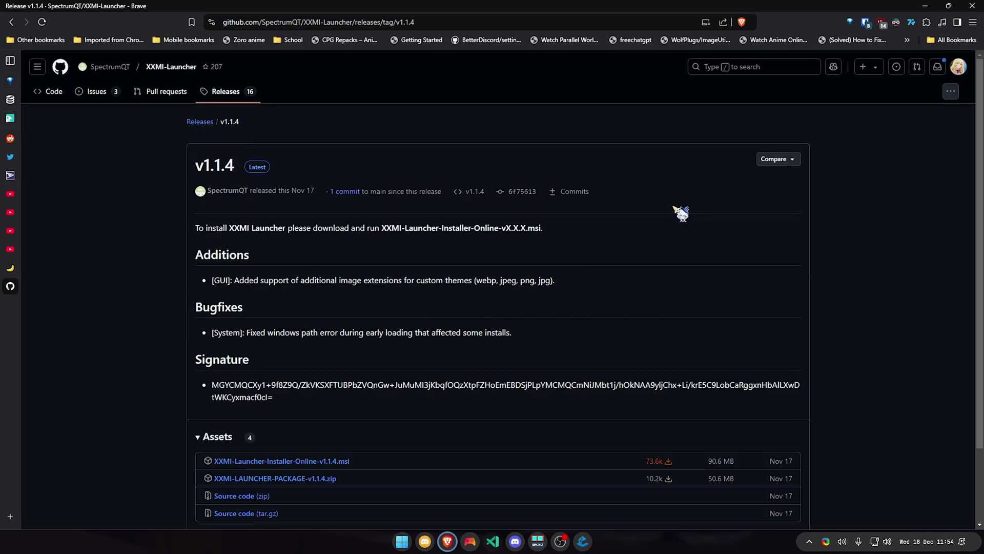
{"action": "key", "text": "alt+Left"}
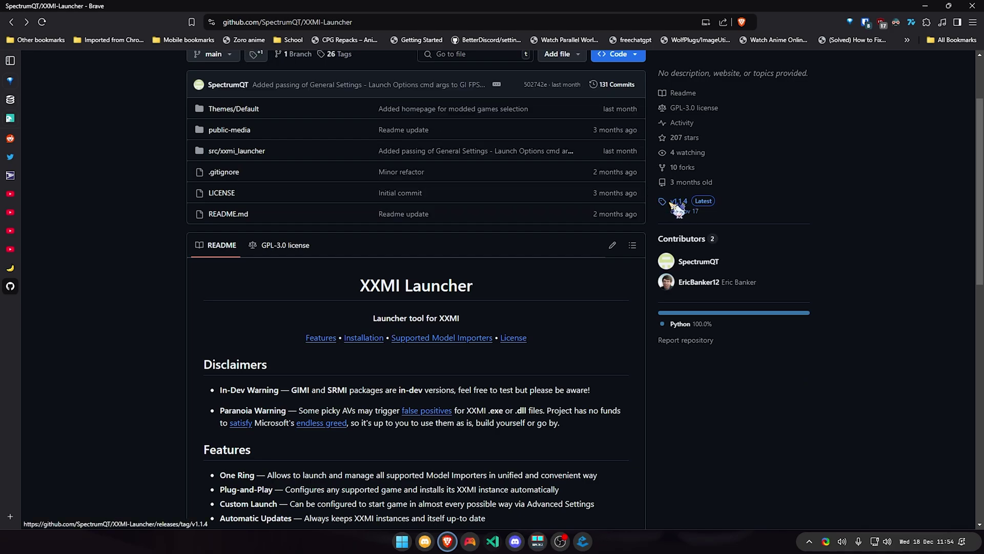
Open the latest release from the README's installation instructions and save XXMI-Launcher-Installer-Online-v1.1.4.msi to the Downloads folder
{"action": "scroll", "coordinate": [684, 211], "scroll_direction": "down", "scroll_amount": 7}
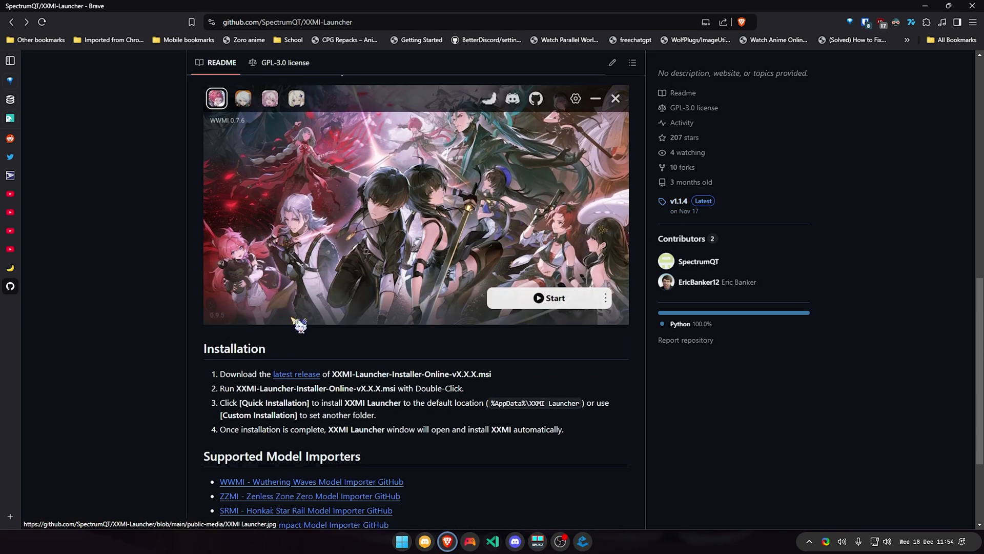
{"action": "scroll", "coordinate": [620, 323], "scroll_direction": "up", "scroll_amount": 5}
{"action": "scroll", "coordinate": [543, 264], "scroll_direction": "down", "scroll_amount": 6}
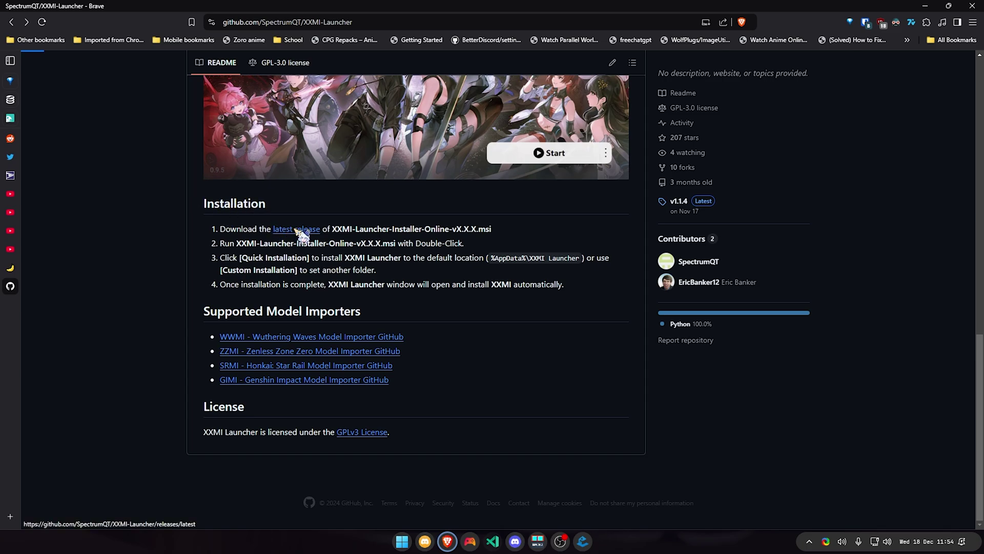
{"action": "scroll", "coordinate": [318, 266], "scroll_direction": "down", "scroll_amount": 2}
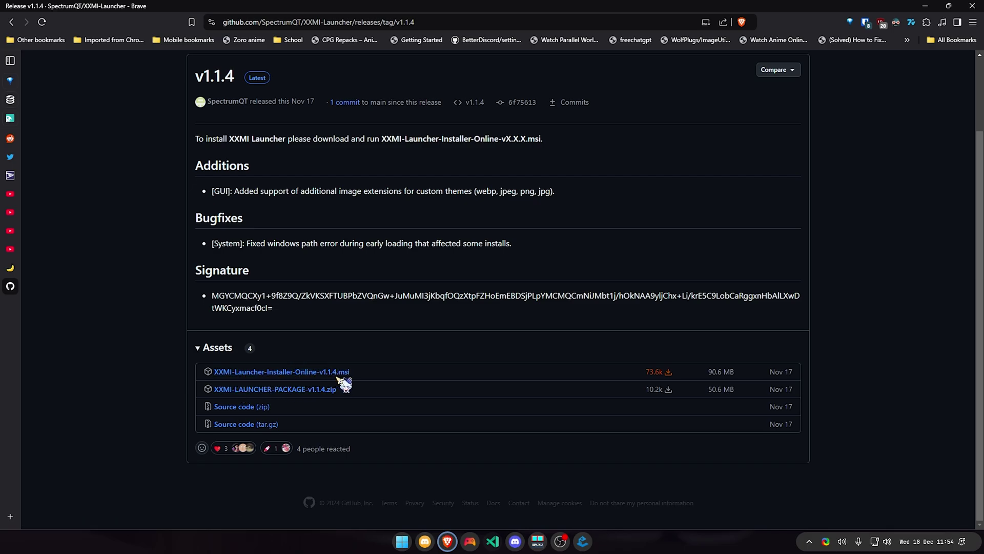
{"action": "left_click", "coordinate": [292, 374]}
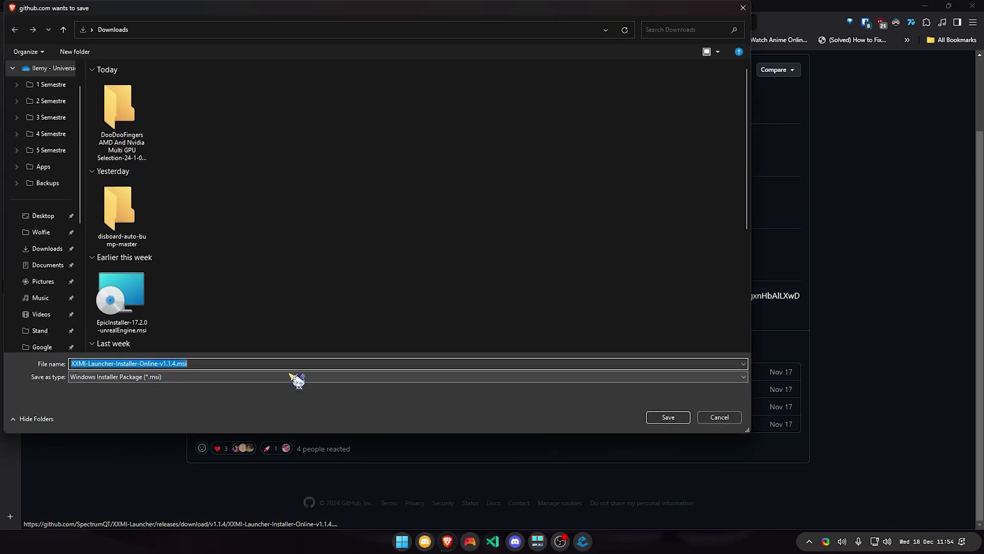
{"action": "left_click", "coordinate": [668, 417]}
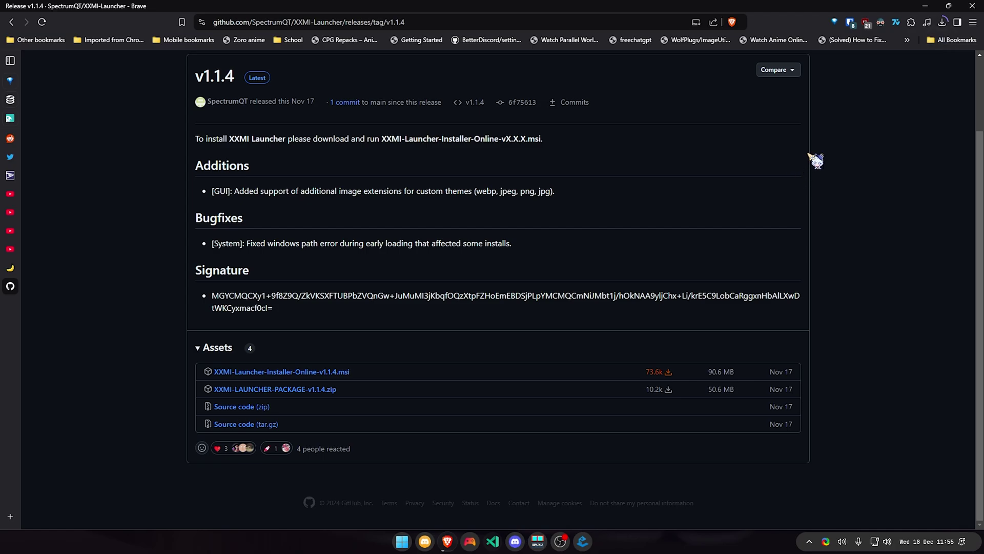
Run the downloaded installer and launch the existing XXMI Launcher installation instead of reinstalling it
{"action": "scroll", "coordinate": [816, 160], "scroll_direction": "up", "scroll_amount": 2}
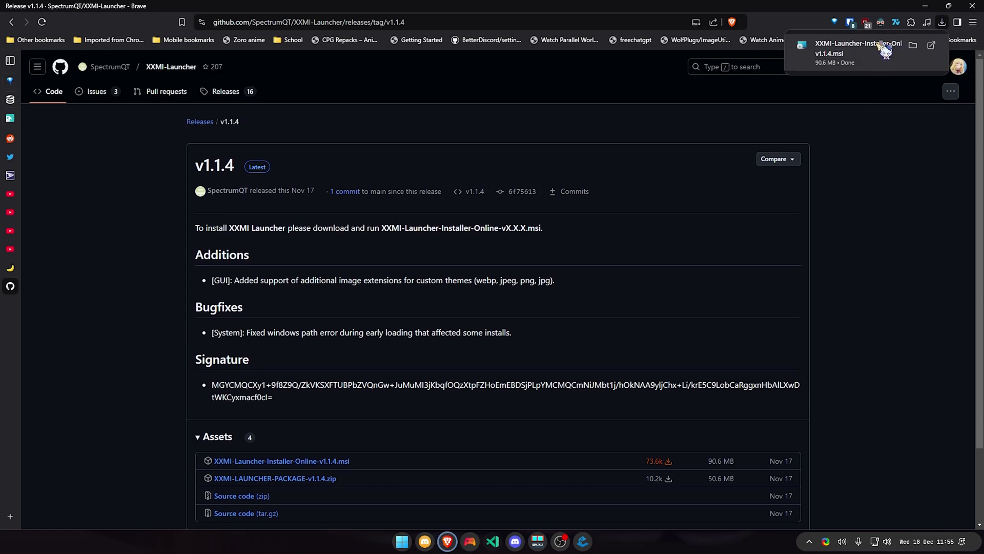
{"action": "left_click", "coordinate": [885, 50]}
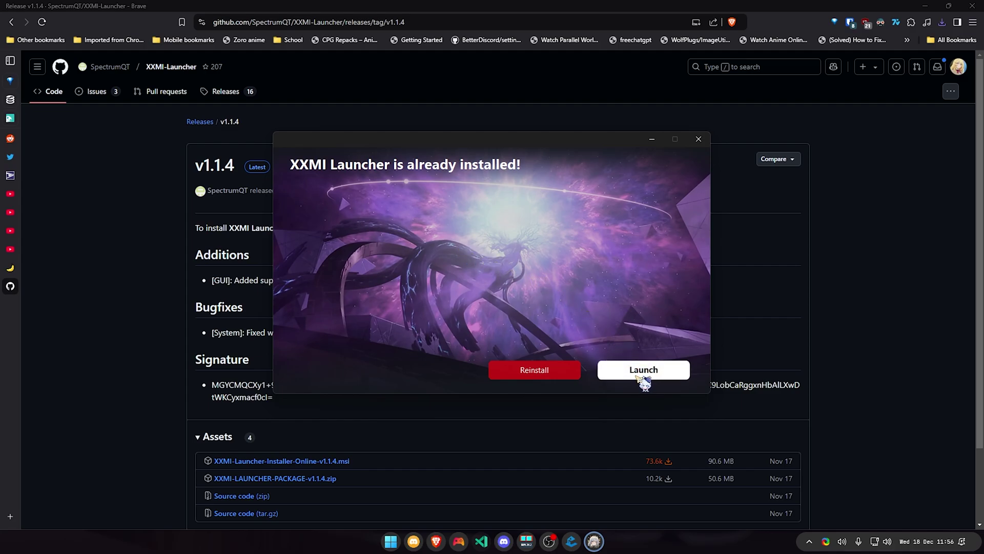
{"action": "left_click", "coordinate": [642, 378]}
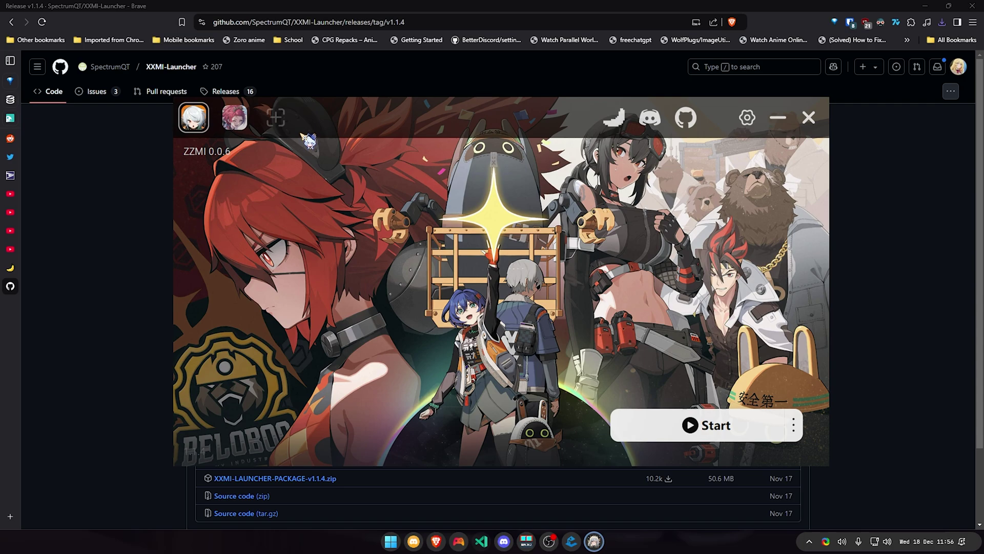
In the launcher's general settings, set the game folder to ZZZ inside the Games folder on drive E
{"action": "left_click", "coordinate": [751, 124]}
{"action": "left_click_drag", "start_coordinate": [512, 174], "coordinate": [532, 153]}
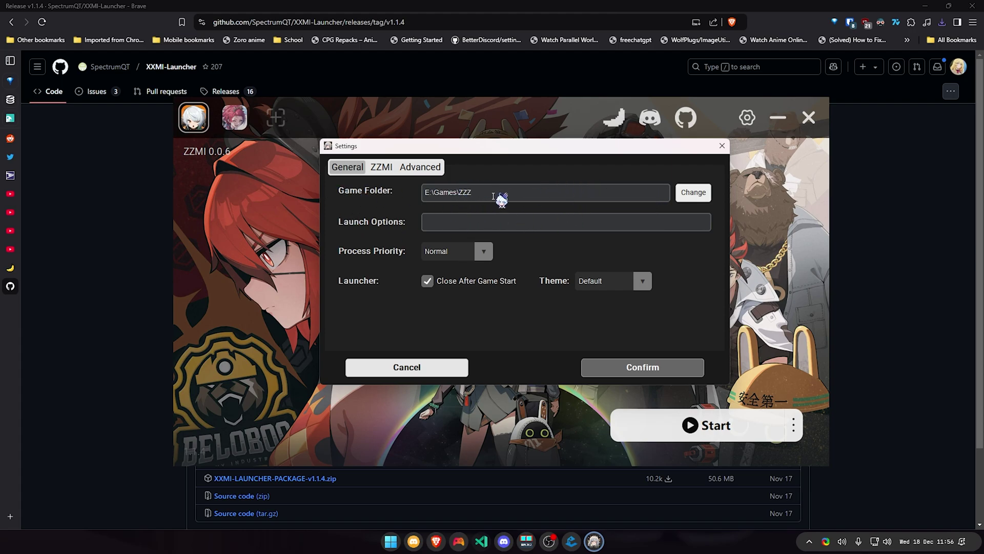
{"action": "left_click", "coordinate": [692, 189]}
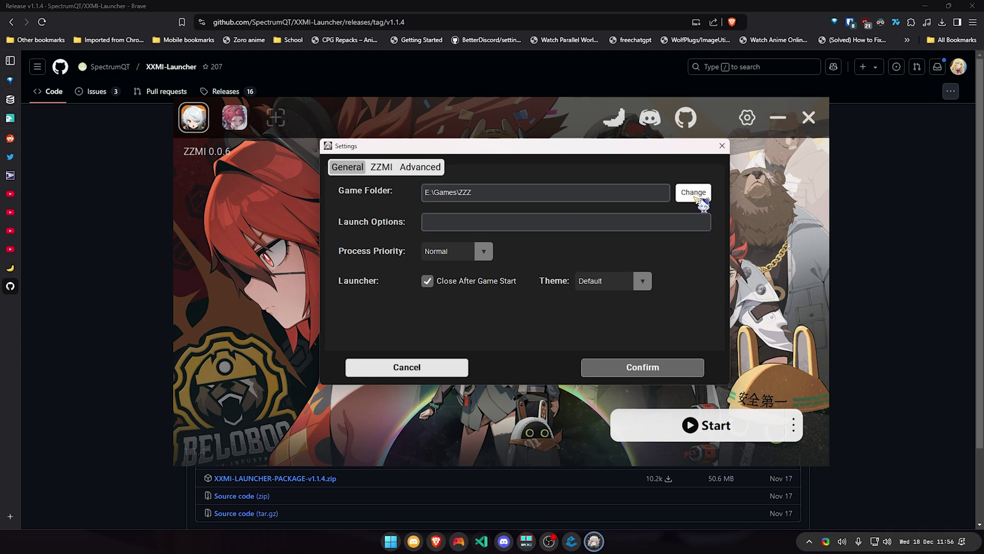
{"action": "left_click", "coordinate": [698, 198]}
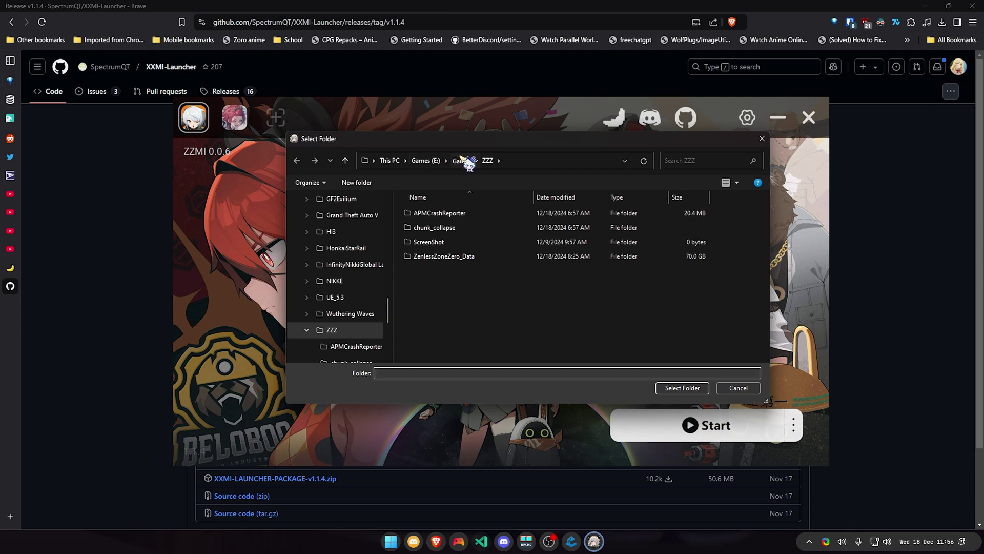
{"action": "left_click", "coordinate": [468, 161]}
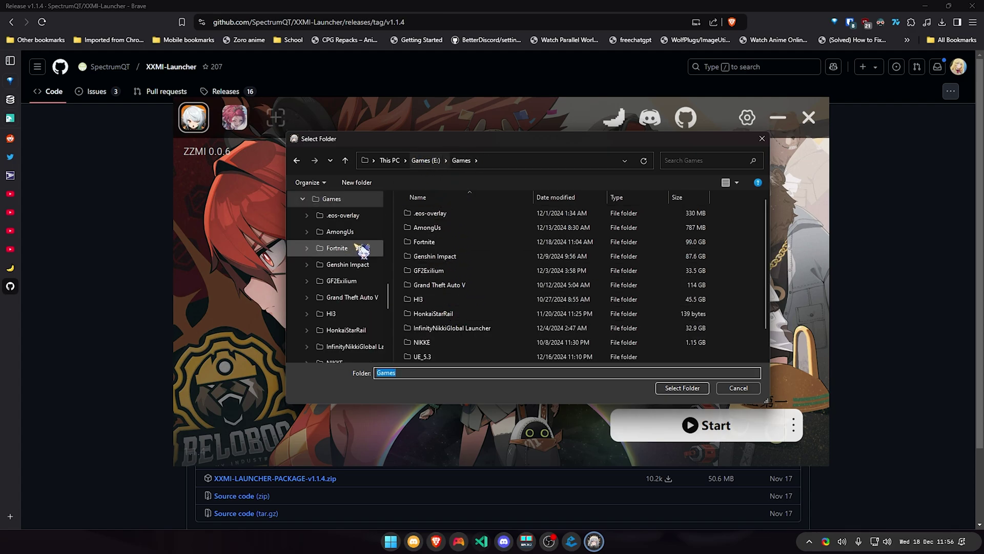
{"action": "scroll", "coordinate": [362, 249], "scroll_direction": "up", "scroll_amount": 3}
{"action": "left_click", "coordinate": [349, 329]}
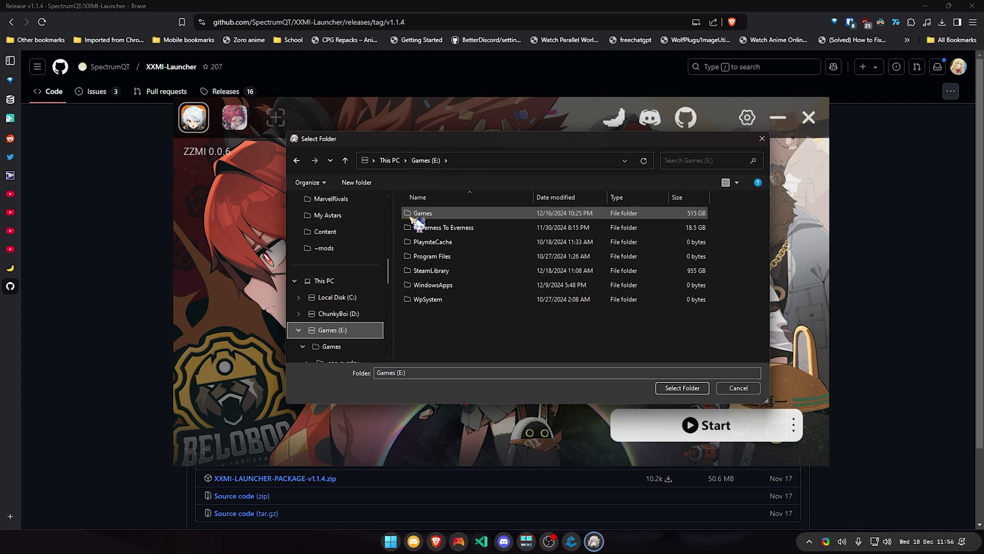
{"action": "double_click", "coordinate": [436, 214]}
{"action": "scroll", "coordinate": [523, 258], "scroll_direction": "down", "scroll_amount": 3}
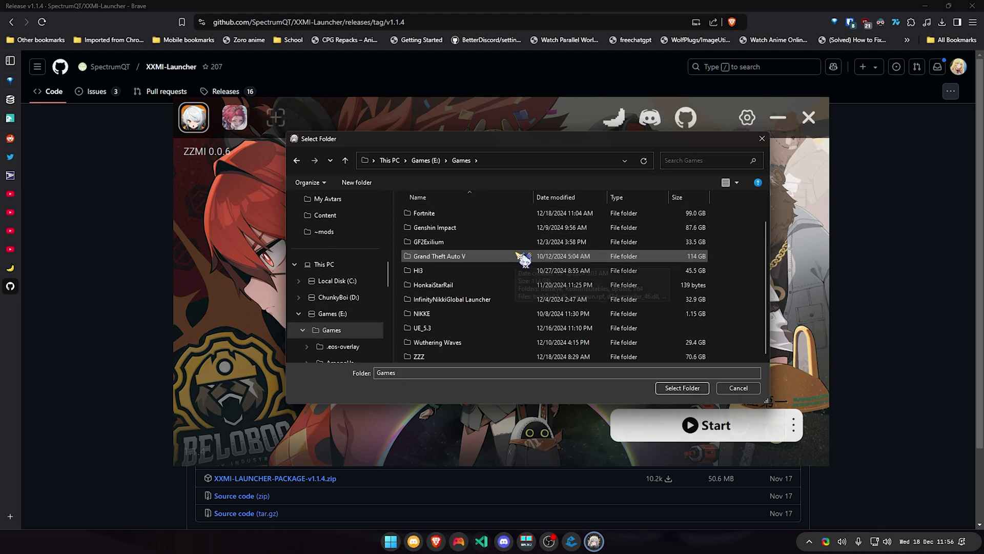
{"action": "double_click", "coordinate": [451, 357]}
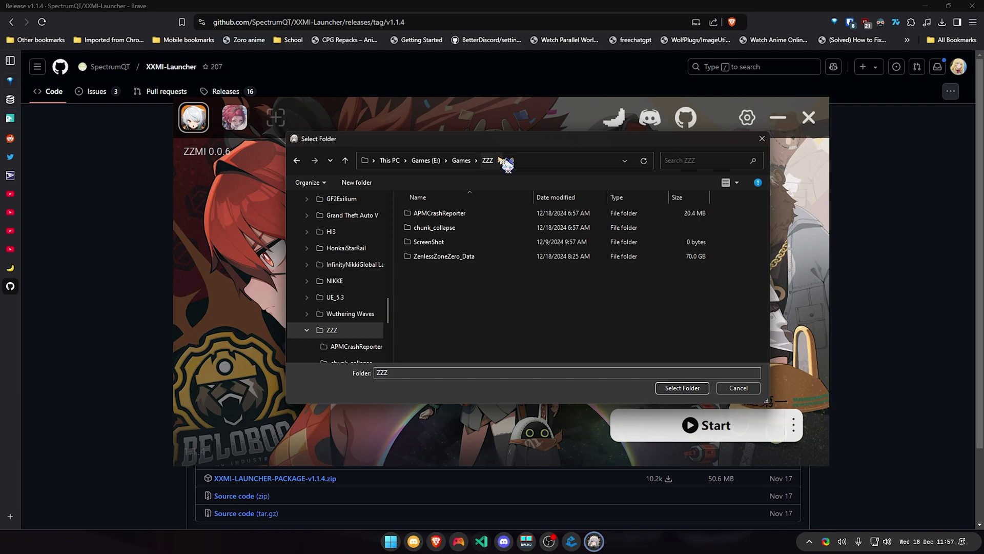
{"action": "left_click", "coordinate": [687, 390]}
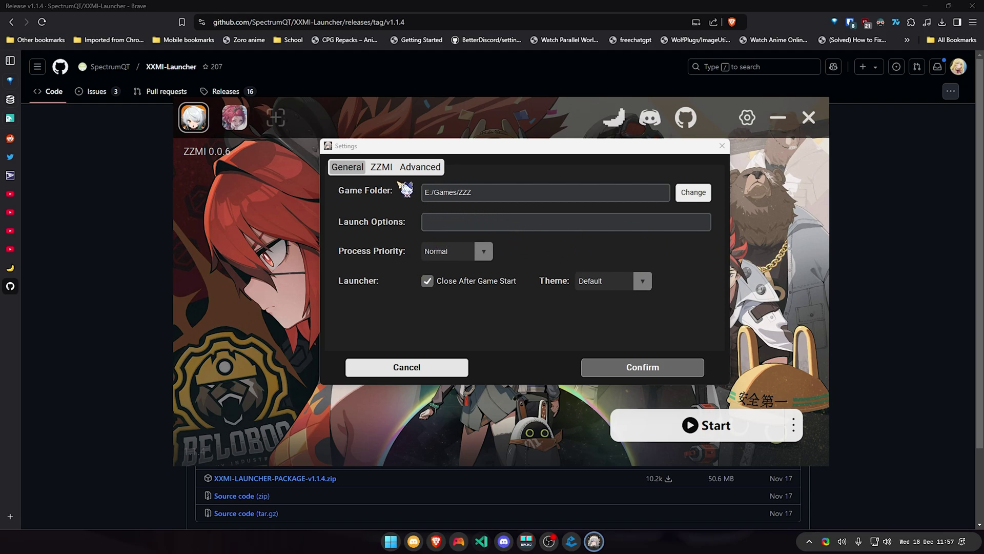
Check the ZZMI folder location in the ZZMI settings and confirm the launcher settings
{"action": "left_click", "coordinate": [382, 167]}
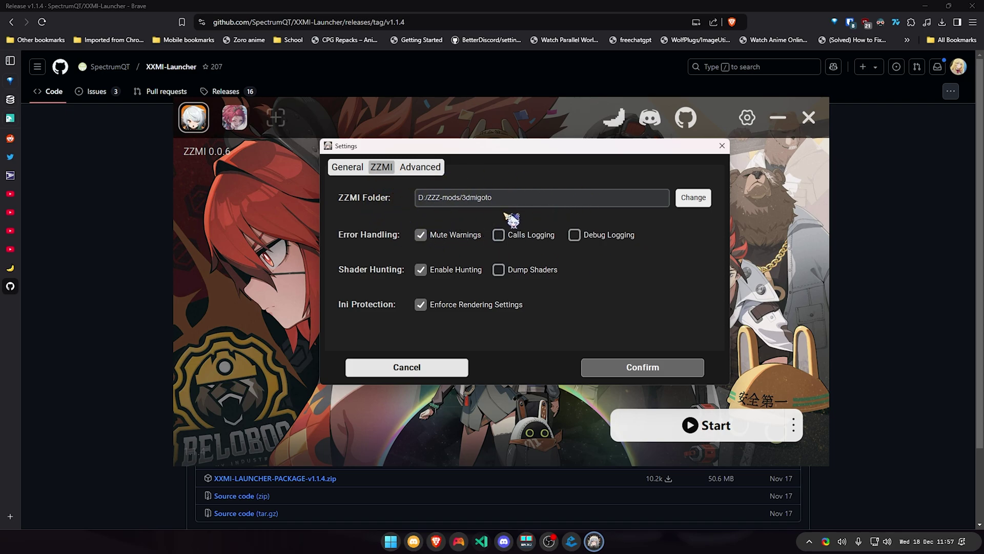
{"action": "mouse_move", "coordinate": [461, 199]}
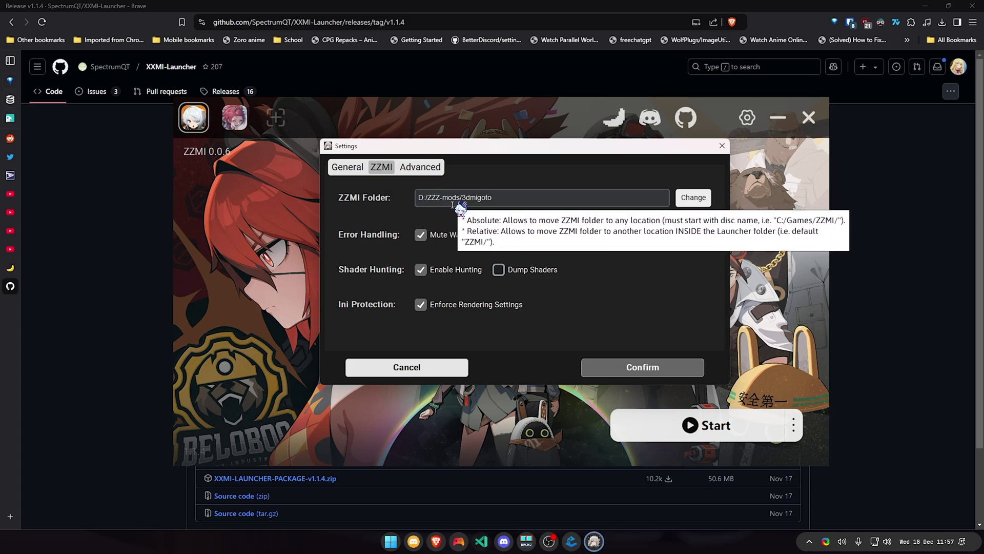
{"action": "left_click", "coordinate": [643, 369]}
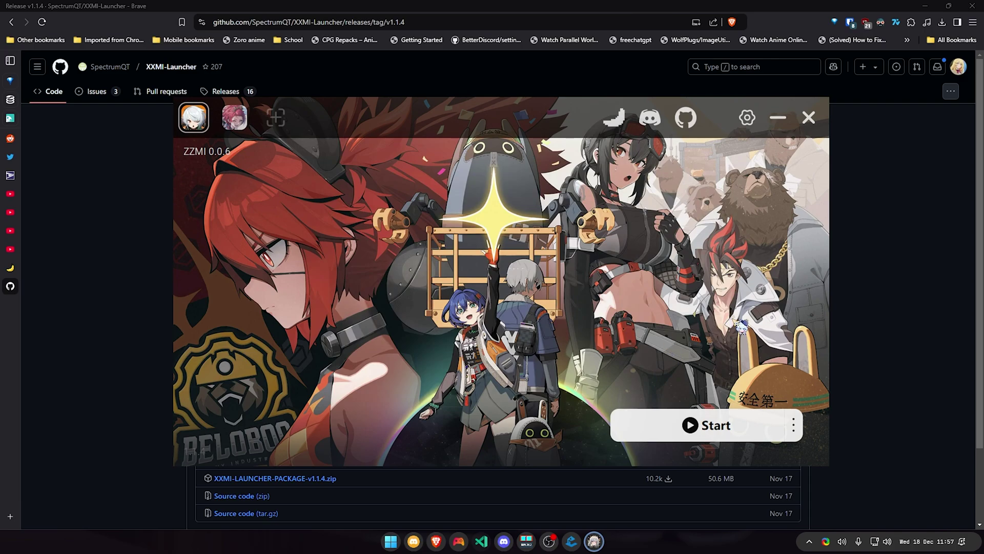
Show the launcher's extra ZZMI options and start the game
{"action": "left_click", "coordinate": [795, 425]}
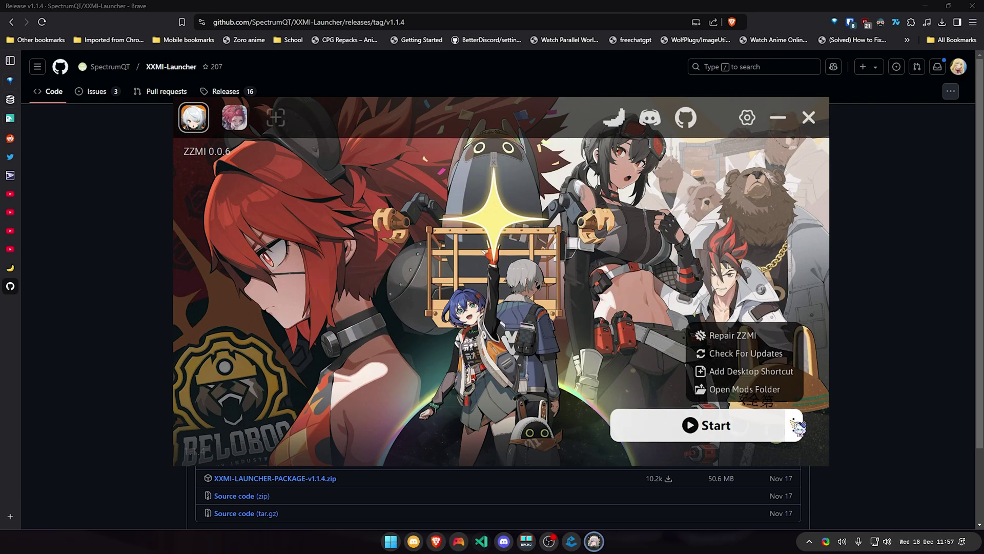
{"action": "left_click", "coordinate": [718, 428]}
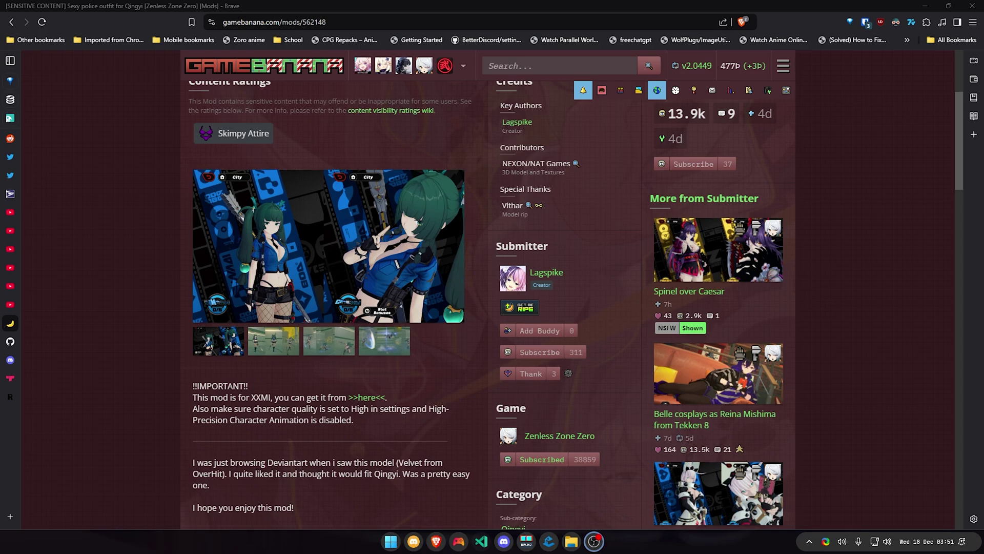
Examine the Qingyi police outfit mod page on GameBanana, including its preview images, requirements and available files
{"action": "scroll", "coordinate": [416, 422], "scroll_direction": "down", "scroll_amount": 1}
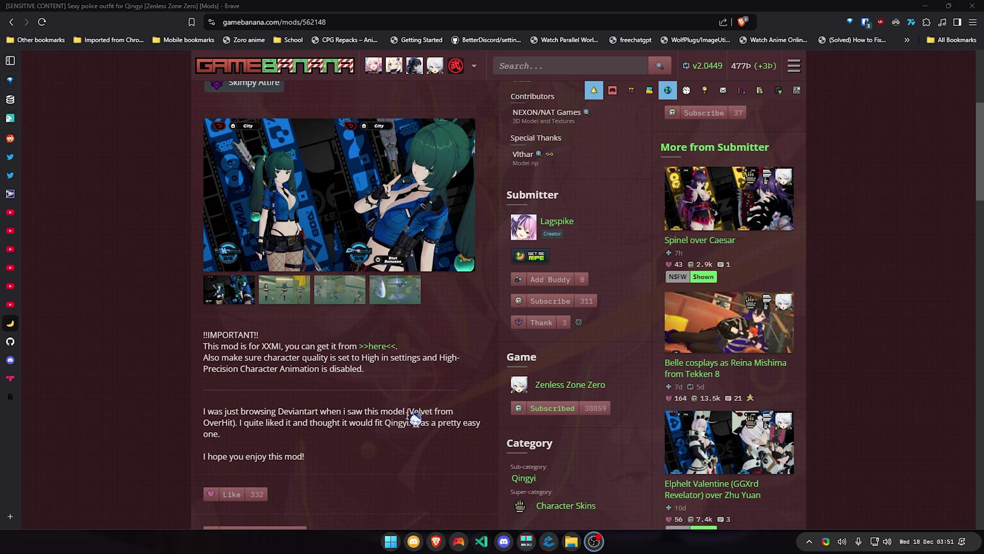
{"action": "scroll", "coordinate": [416, 419], "scroll_direction": "up", "scroll_amount": 4}
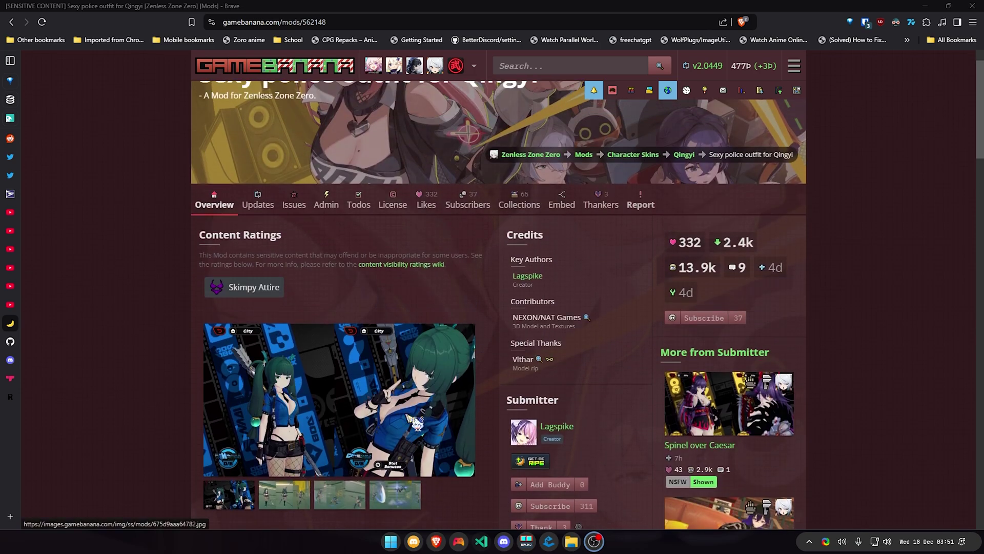
{"action": "scroll", "coordinate": [352, 121], "scroll_direction": "up", "scroll_amount": 1}
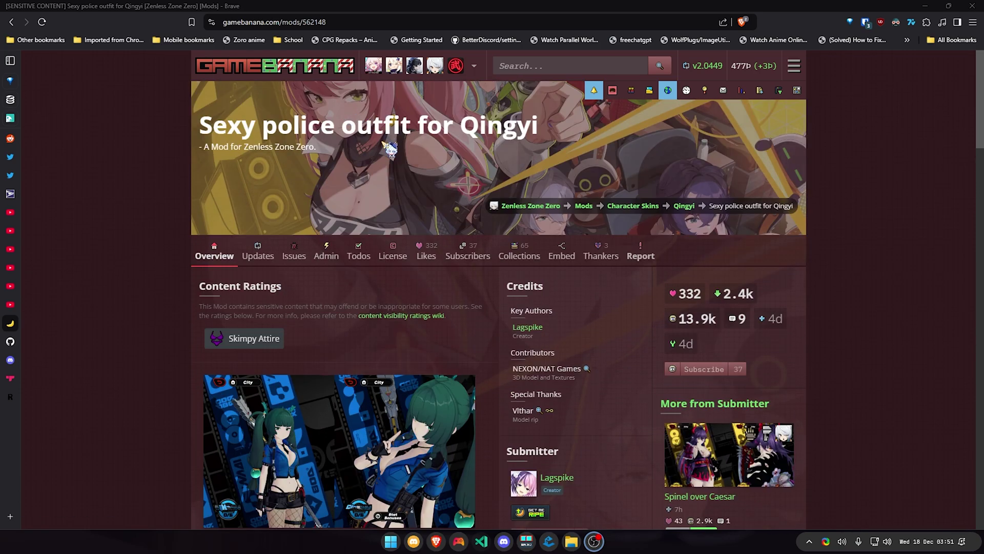
{"action": "scroll", "coordinate": [389, 147], "scroll_direction": "down", "scroll_amount": 10}
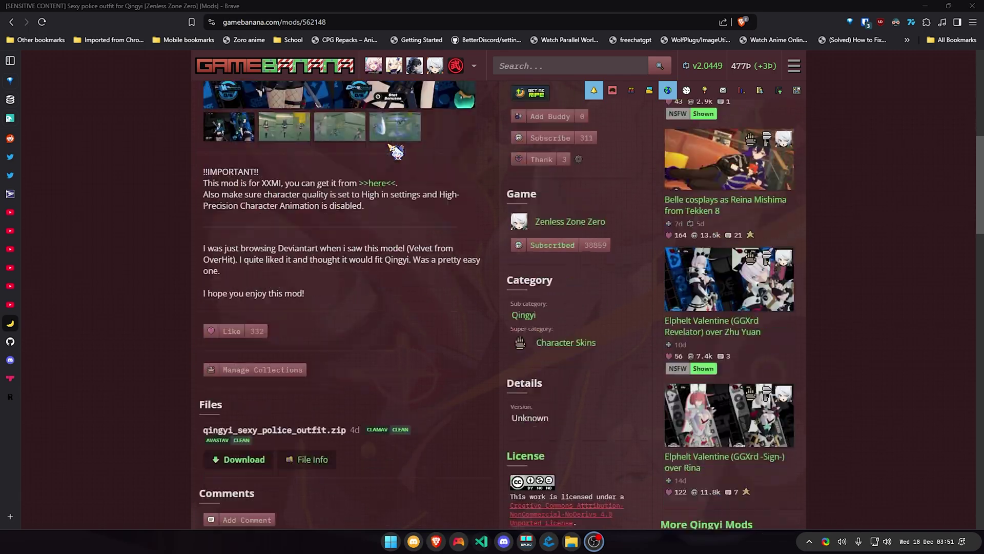
{"action": "scroll", "coordinate": [396, 151], "scroll_direction": "down", "scroll_amount": 2}
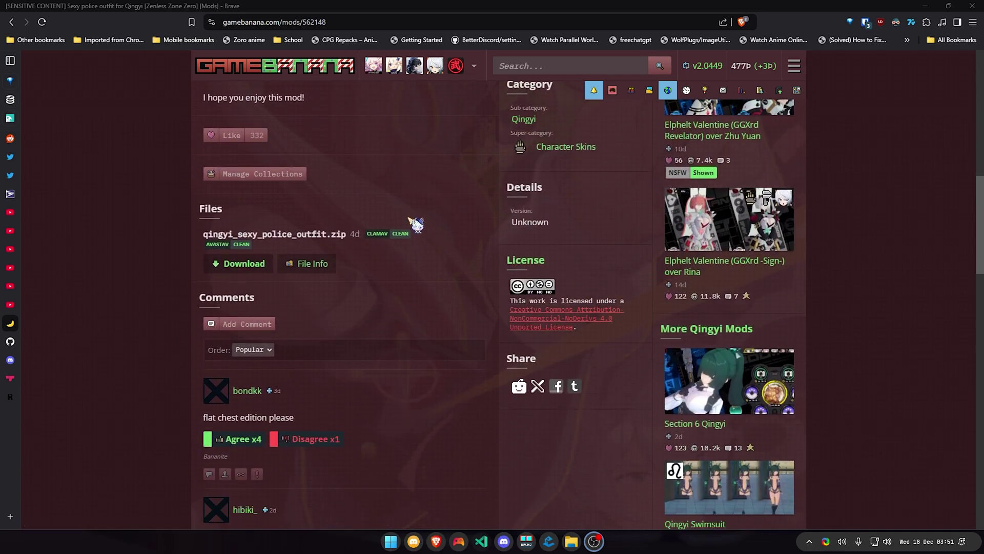
{"action": "scroll", "coordinate": [416, 225], "scroll_direction": "up", "scroll_amount": 8}
{"action": "scroll", "coordinate": [410, 231], "scroll_direction": "down", "scroll_amount": 3}
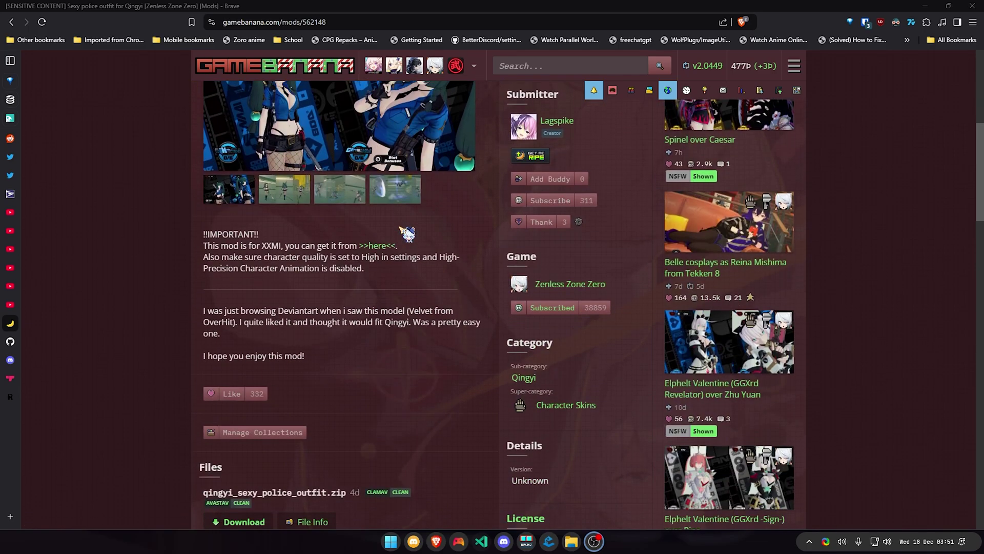
{"action": "scroll", "coordinate": [408, 233], "scroll_direction": "up", "scroll_amount": 4}
{"action": "scroll", "coordinate": [407, 232], "scroll_direction": "up", "scroll_amount": 2}
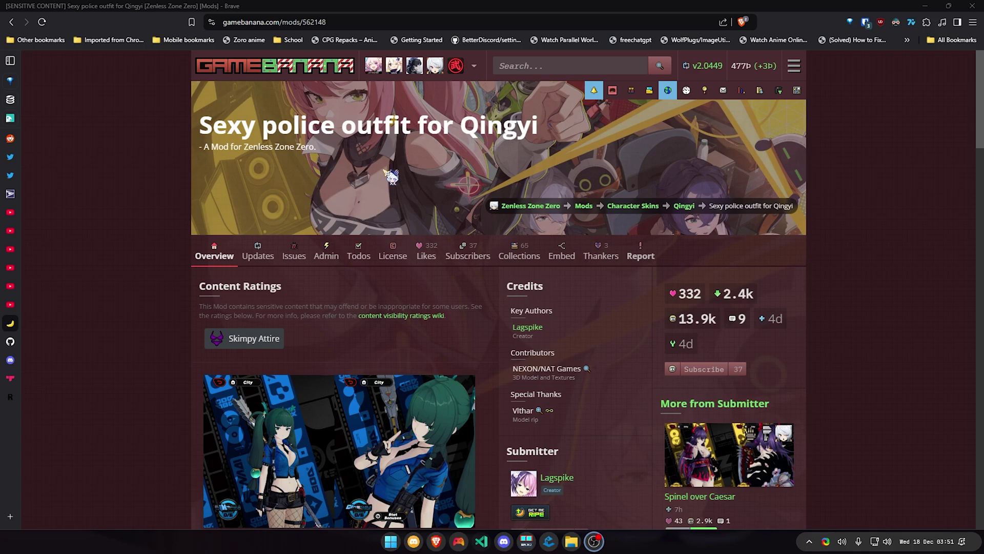
Download qingyi_sexy_police_outfit.zip from the mod page's files and save it to the Downloads folder
{"action": "scroll", "coordinate": [393, 179], "scroll_direction": "down", "scroll_amount": 10}
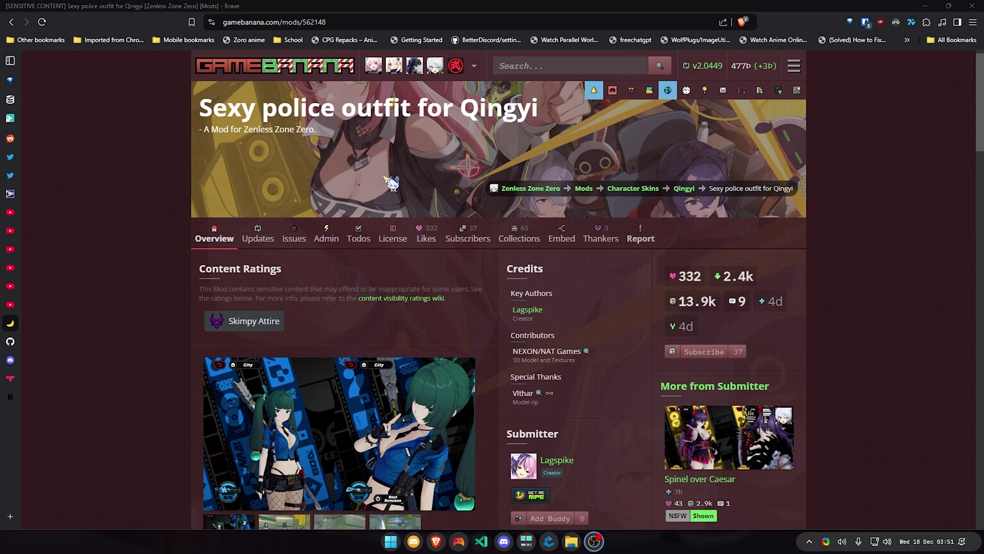
{"action": "scroll", "coordinate": [391, 187], "scroll_direction": "down", "scroll_amount": 2}
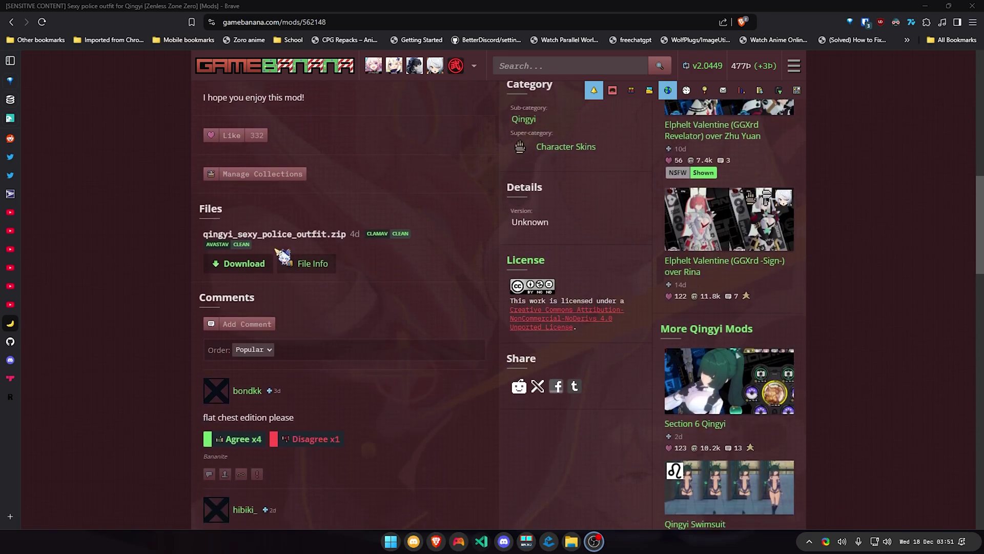
{"action": "left_click", "coordinate": [248, 263]}
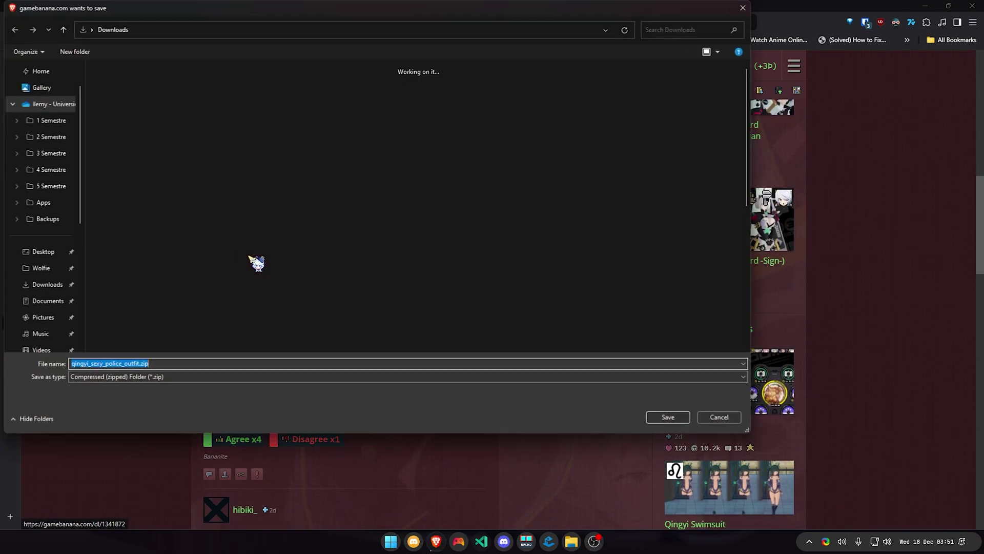
{"action": "left_click", "coordinate": [668, 417]}
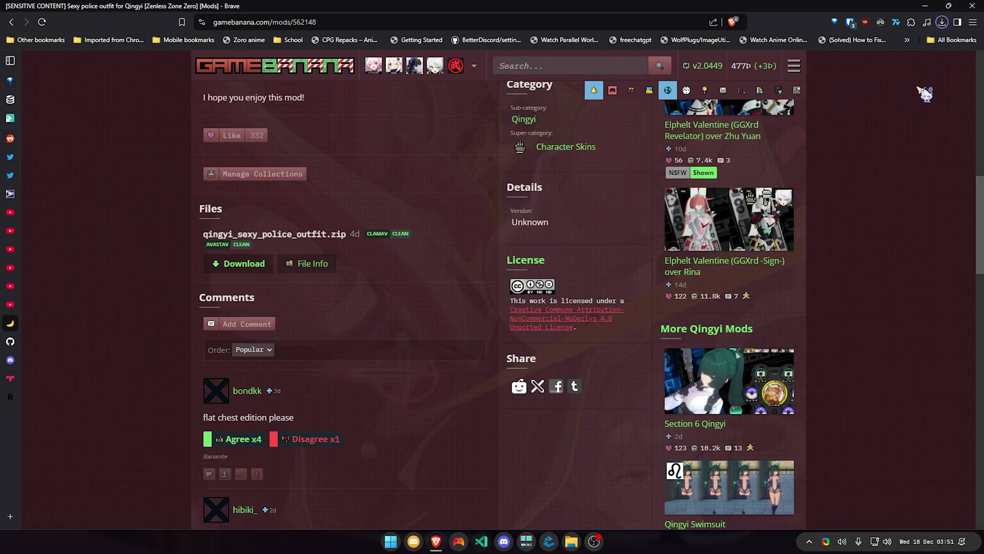
Copy qingyi_sexy_police_outfit.zip from the Downloads folder and bring up the open 3dmigoto folder
{"action": "left_click", "coordinate": [914, 46]}
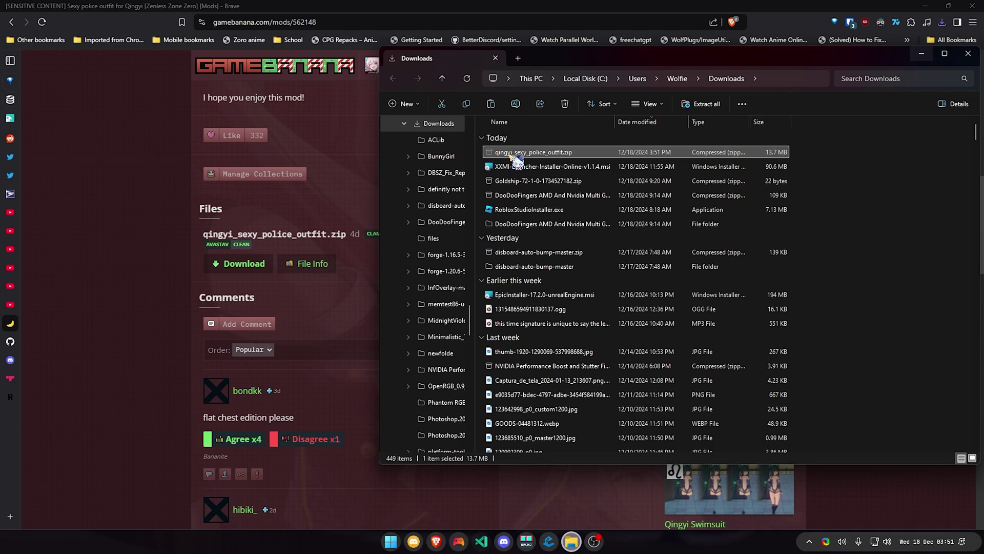
{"action": "mouse_move", "coordinate": [572, 541]}
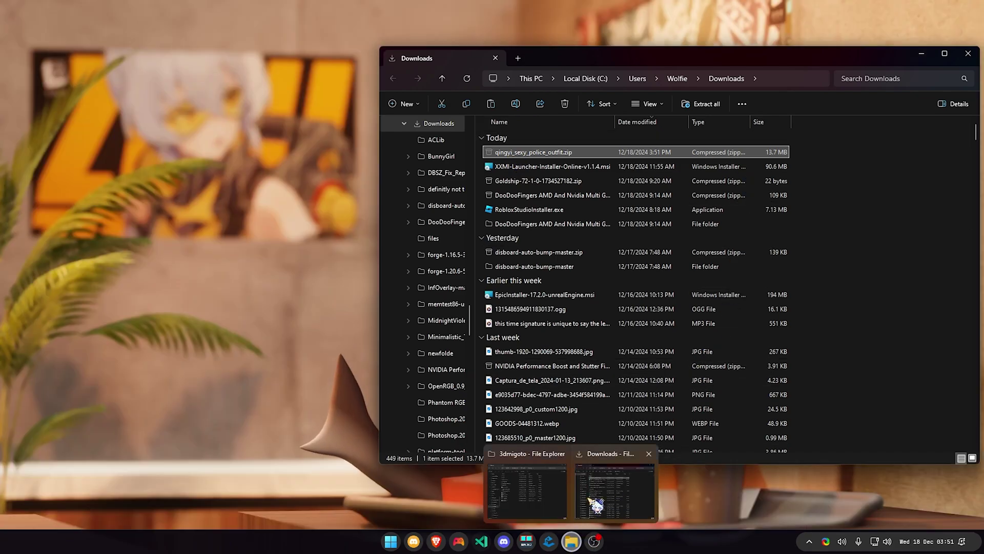
{"action": "left_click", "coordinate": [527, 491]}
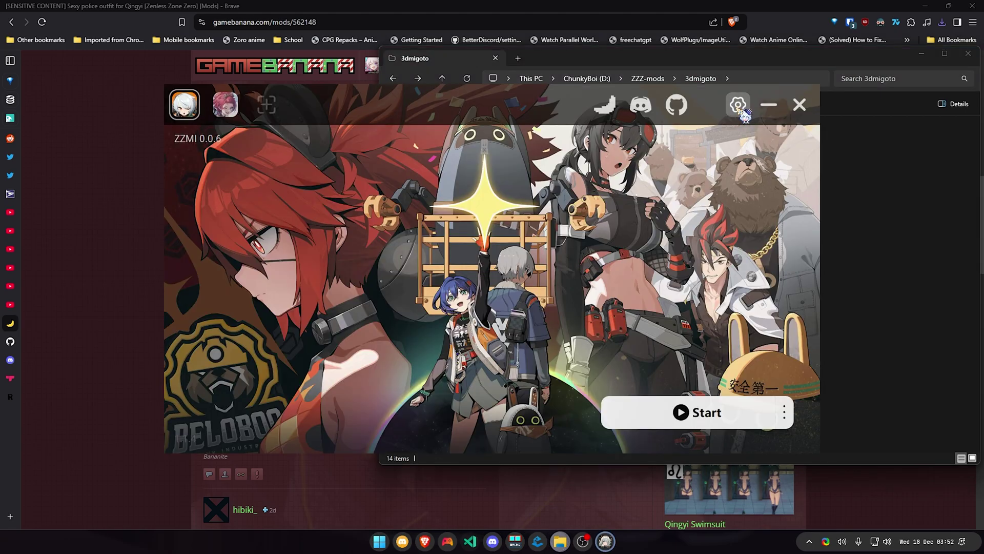
Check the ZZMI folder path in the launcher's ZZMI settings
{"action": "left_click", "coordinate": [738, 105]}
{"action": "left_click", "coordinate": [362, 176]}
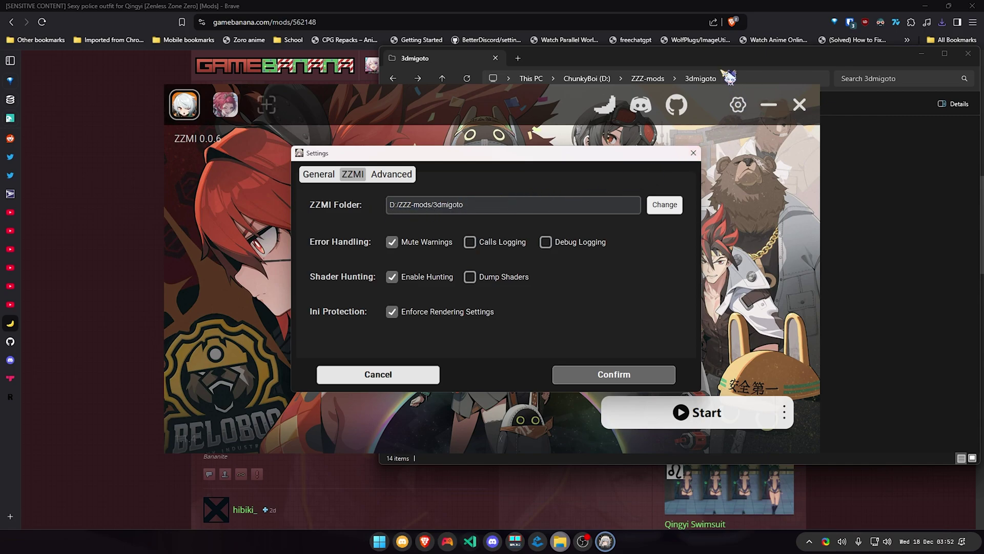
Paste qingyi_sexy_police_outfit.zip into the Mods folder inside ZZZ-mods\3dmigoto
{"action": "mouse_move", "coordinate": [722, 60]}
{"action": "left_mouse_down"}
{"action": "mouse_move", "coordinate": [573, 224]}
{"action": "mouse_move", "coordinate": [501, 268]}
{"action": "mouse_move", "coordinate": [730, 143]}
{"action": "mouse_move", "coordinate": [732, 70]}
{"action": "left_mouse_up"}
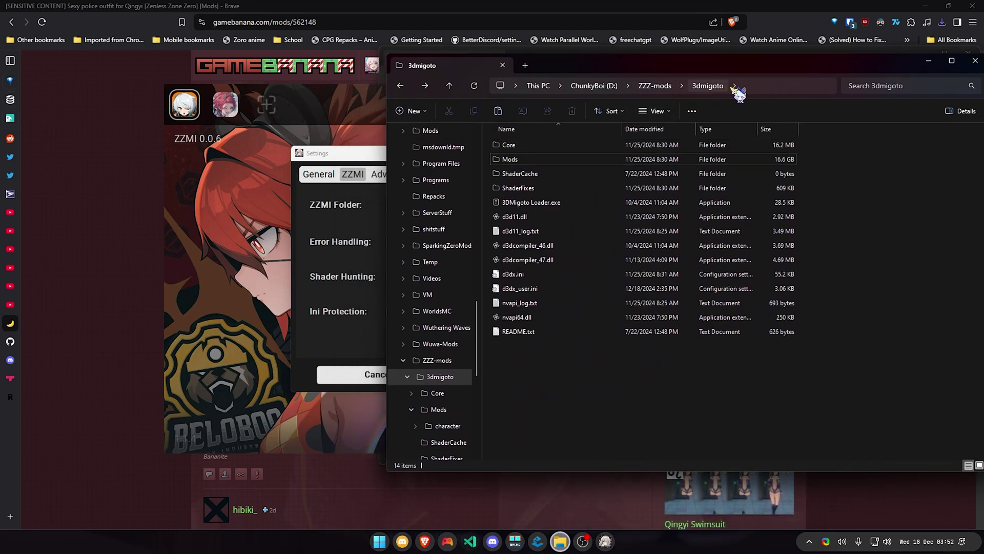
{"action": "double_click", "coordinate": [526, 161]}
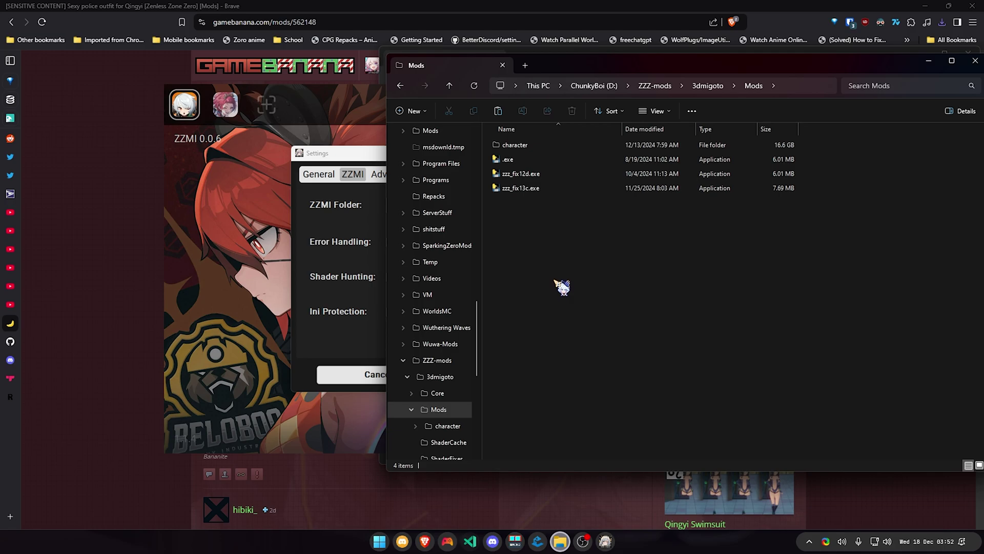
{"action": "key", "text": "ctrl+v"}
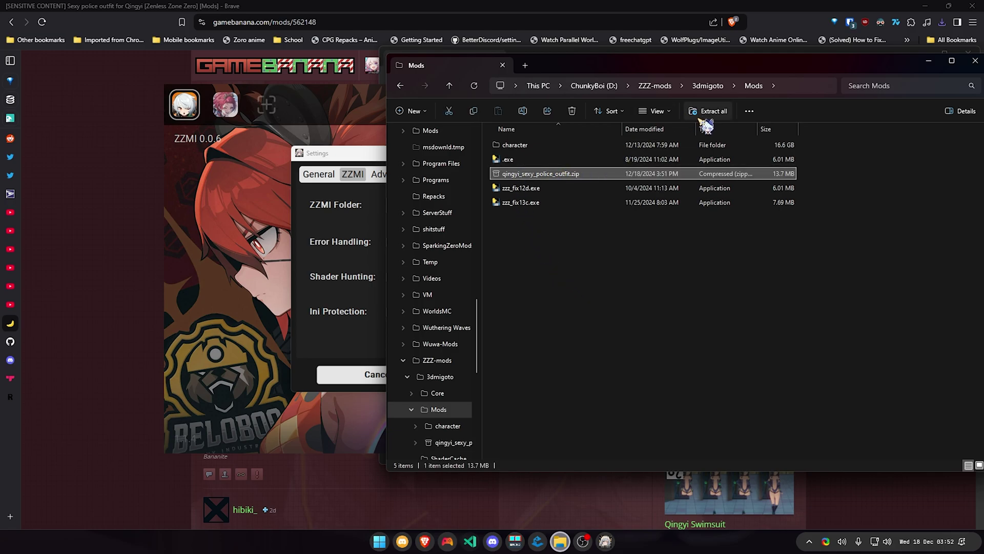
Extract qingyi_sexy_police_outfit.zip within the Mods folder and check the files in the extracted mod folder
{"action": "left_click", "coordinate": [707, 111]}
{"action": "left_click", "coordinate": [585, 369]}
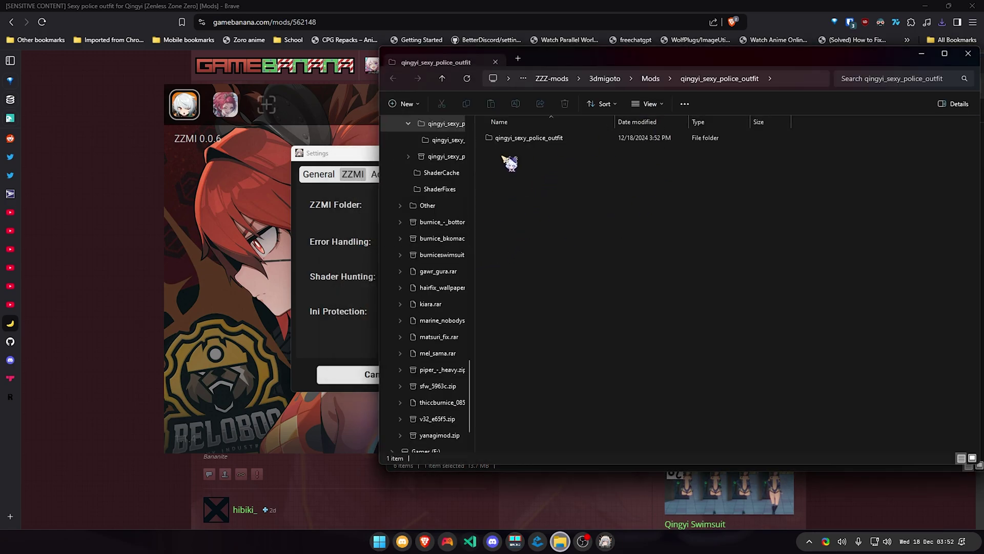
{"action": "double_click", "coordinate": [561, 139]}
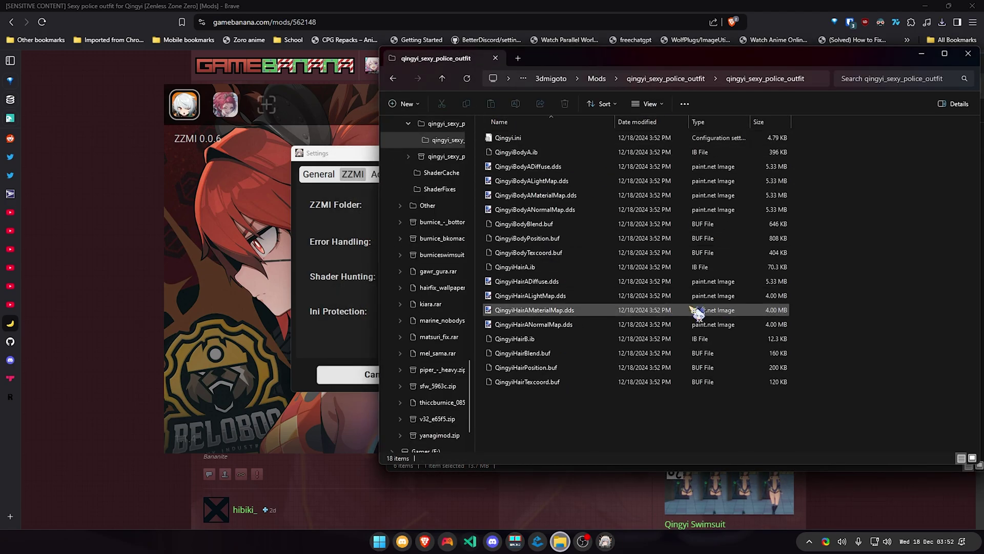
{"action": "key", "text": "alt+Left"}
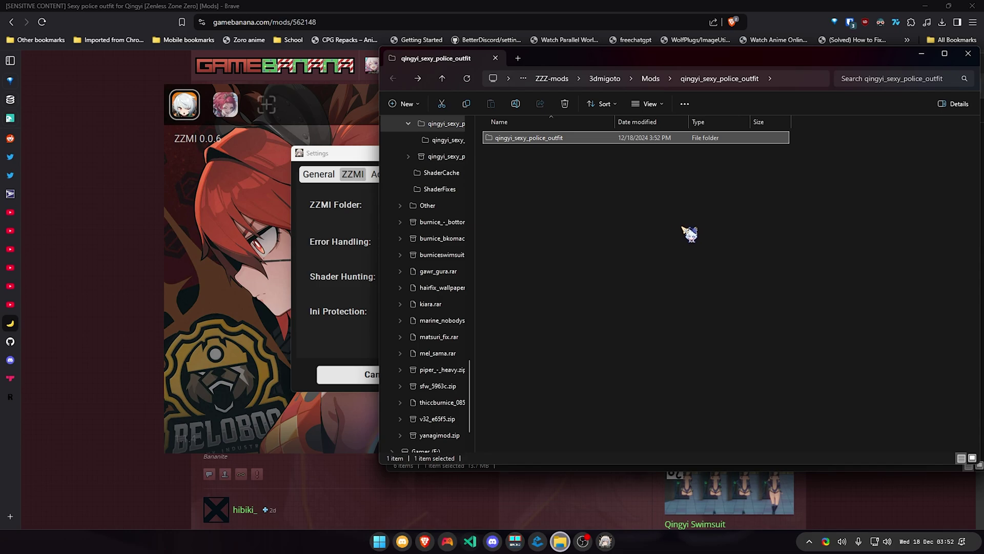
Close the launcher settings and start Zenless Zone Zero through ZZMI
{"action": "left_click", "coordinate": [317, 150]}
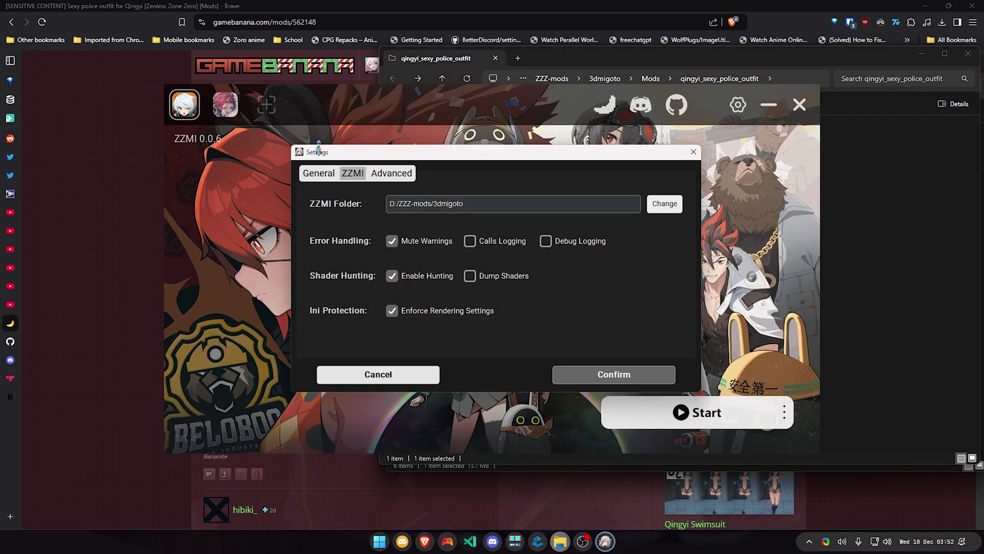
{"action": "left_click", "coordinate": [694, 153]}
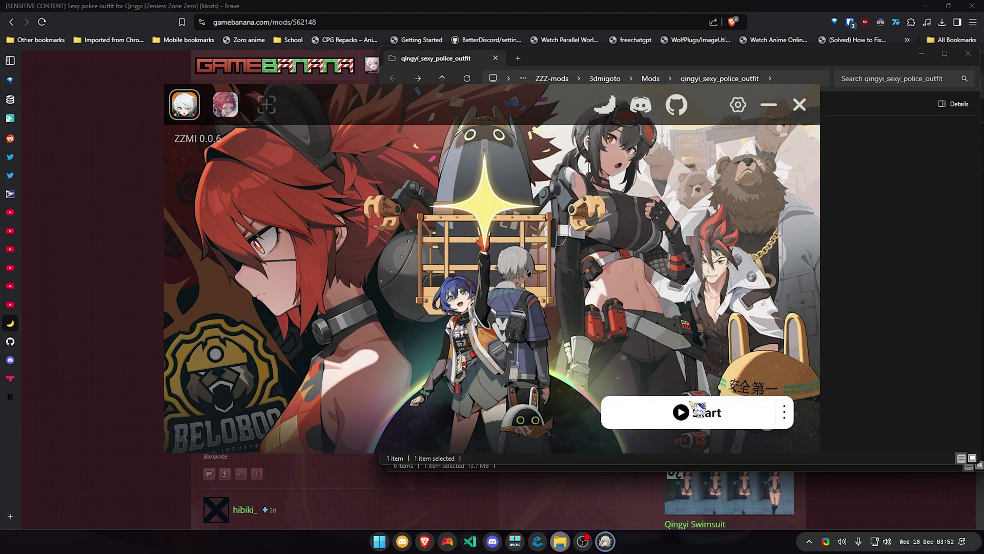
{"action": "left_click", "coordinate": [701, 424]}
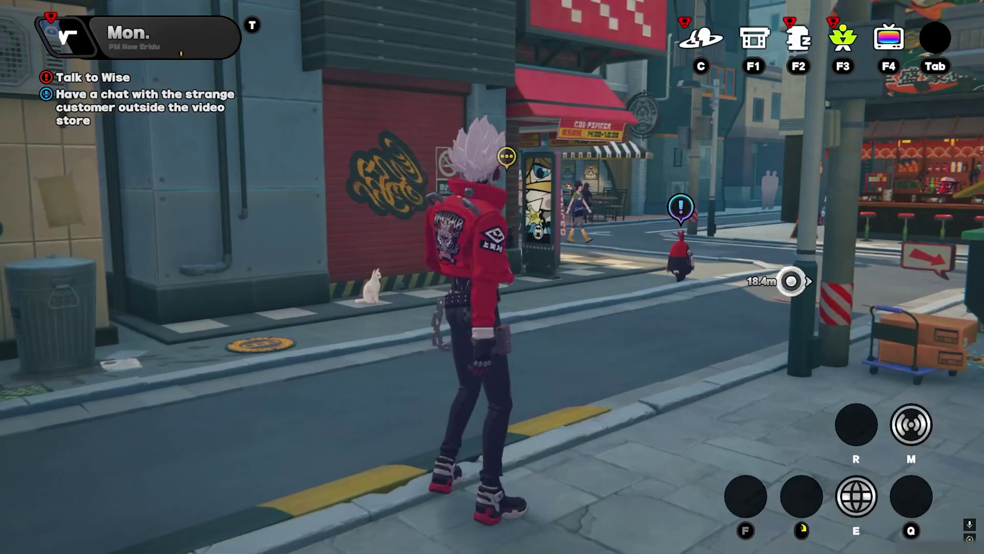
Turn the character around in the street, then examine the agent roster's portraits and models, including Miyabi's
{"action": "key", "text": "w"}
{"action": "key", "text": "s"}
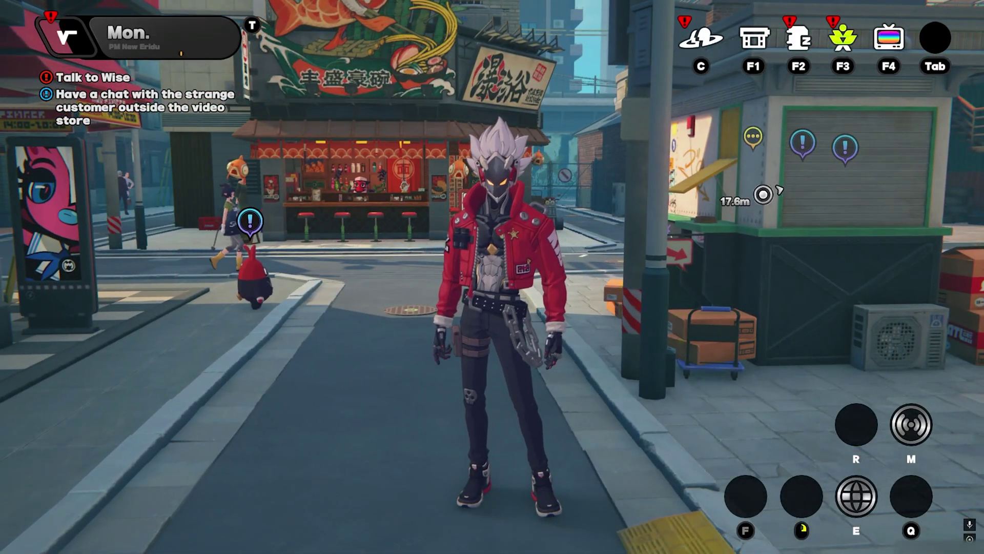
{"action": "key", "text": "c"}
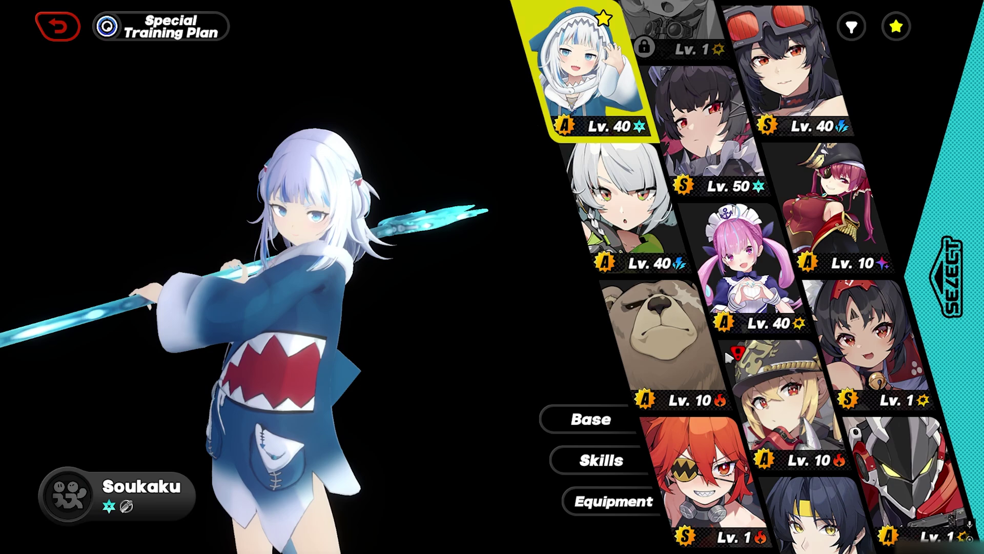
{"action": "scroll", "coordinate": [692, 177], "scroll_direction": "down", "scroll_amount": 3}
{"action": "scroll", "coordinate": [692, 176], "scroll_direction": "up", "scroll_amount": 4}
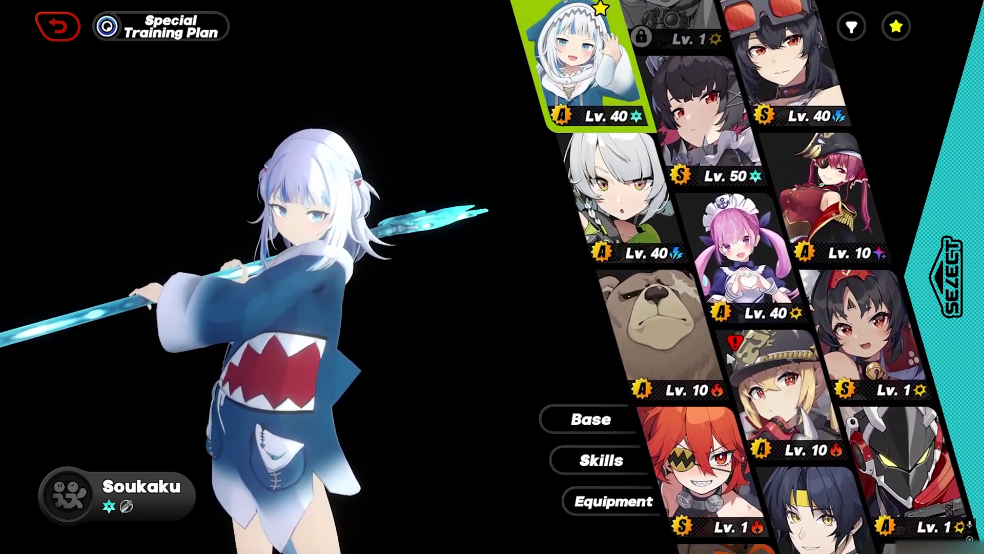
{"action": "scroll", "coordinate": [737, 380], "scroll_direction": "down", "scroll_amount": 8}
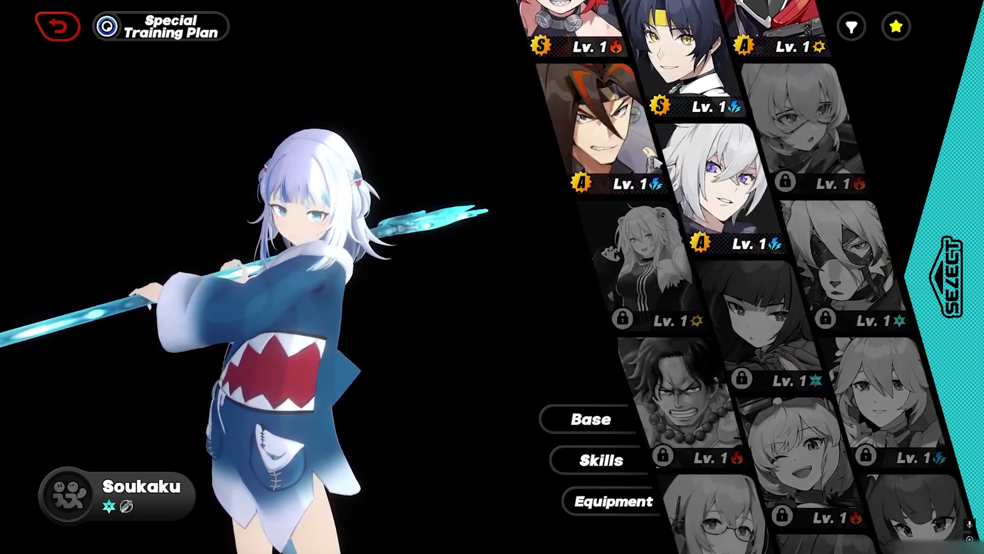
{"action": "left_click", "coordinate": [757, 241]}
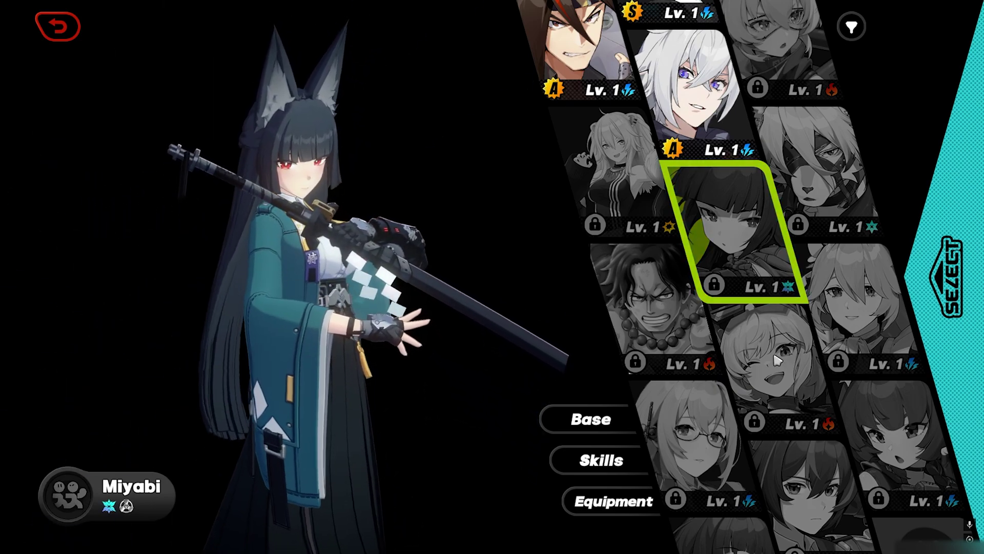
{"action": "scroll", "coordinate": [857, 323], "scroll_direction": "down", "scroll_amount": 3}
{"action": "left_click", "coordinate": [856, 323]}
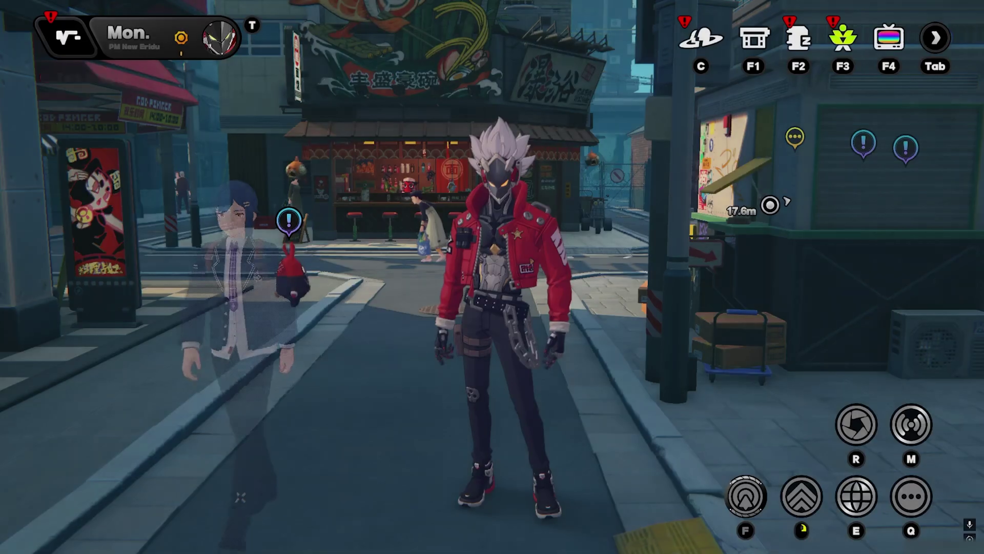
Walk the character along the street to Officer Mewmew to view the in-game models
{"action": "key", "text": "w"}
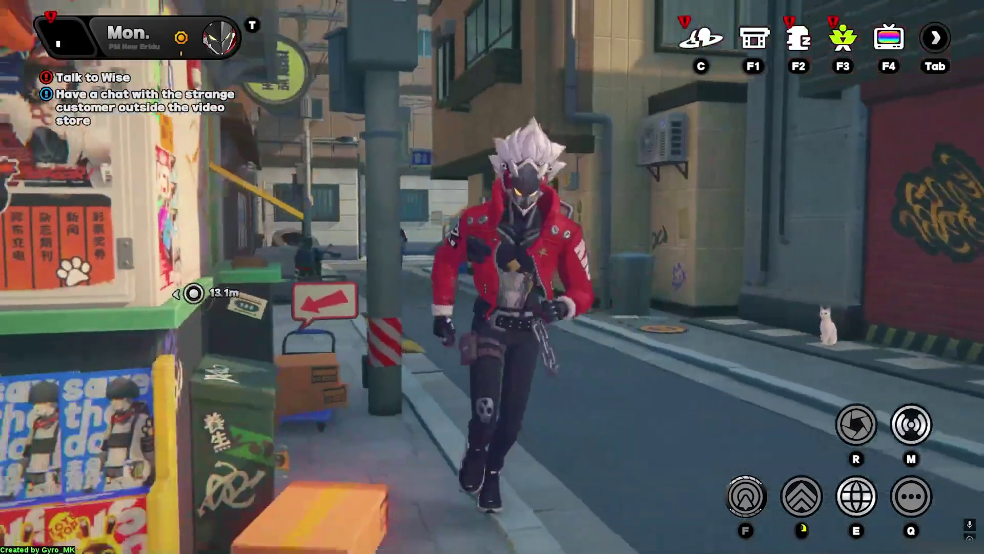
{"action": "key", "text": "w"}
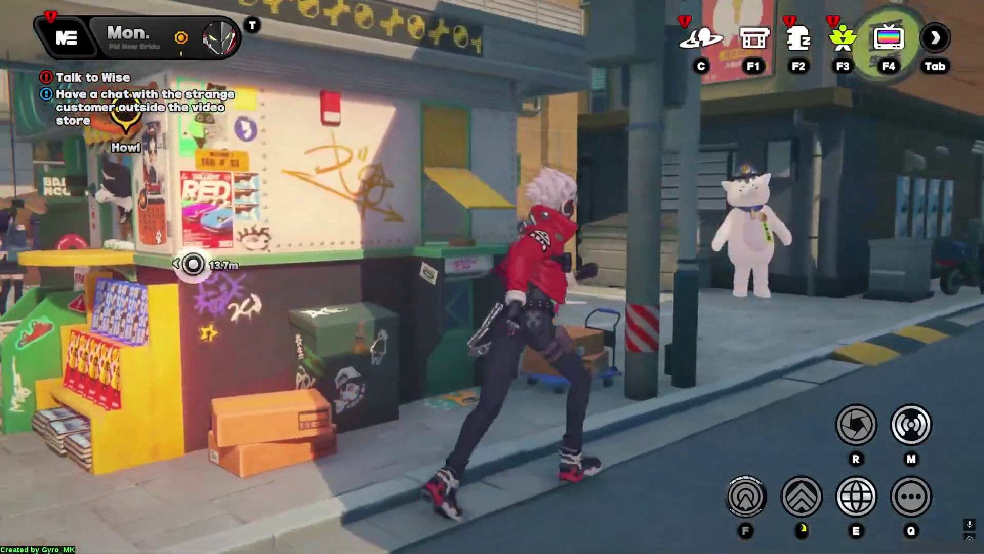
{"action": "key", "text": "w"}
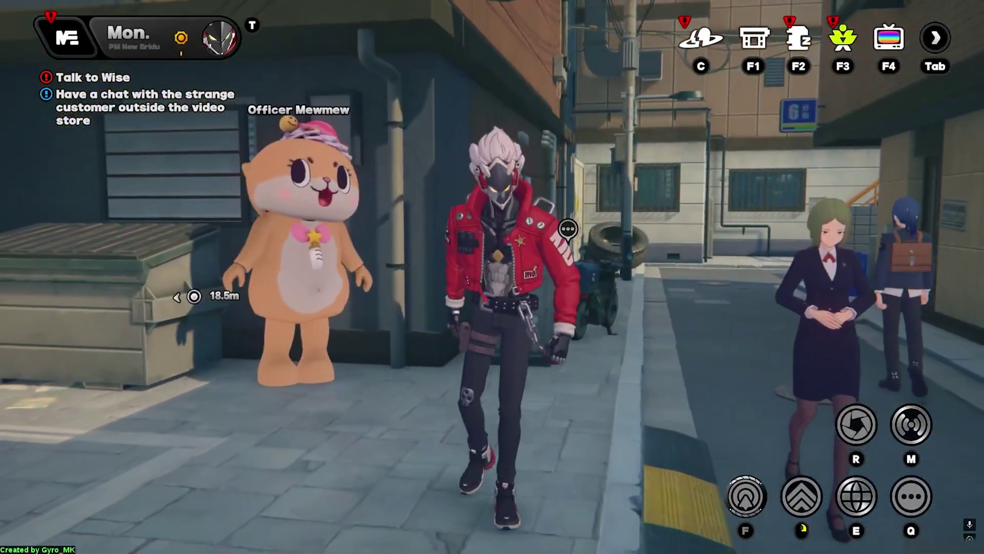